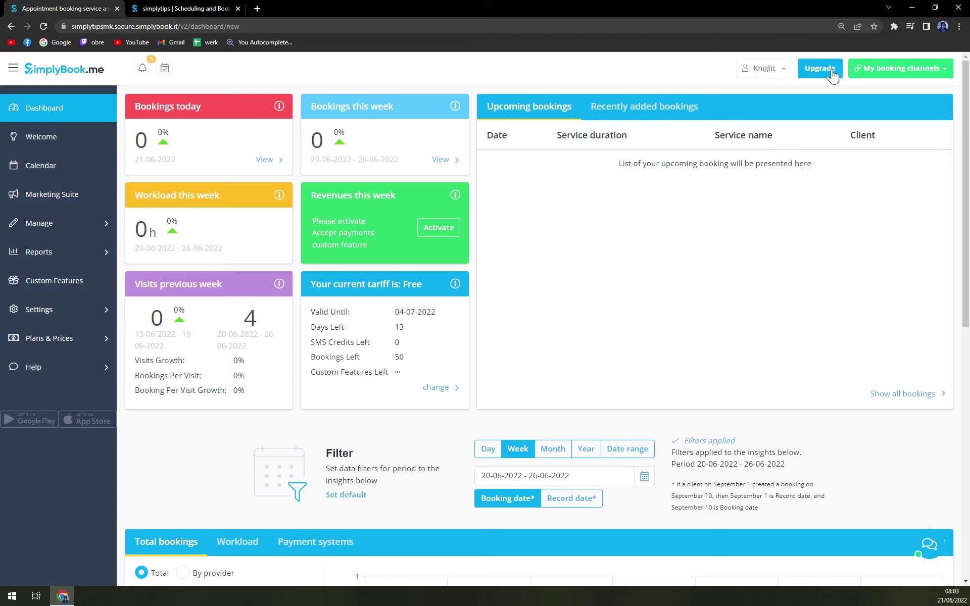
# Go to the Settings overview listing the configuration categories, including Booking Website Design.
pyautogui.click(767, 68)
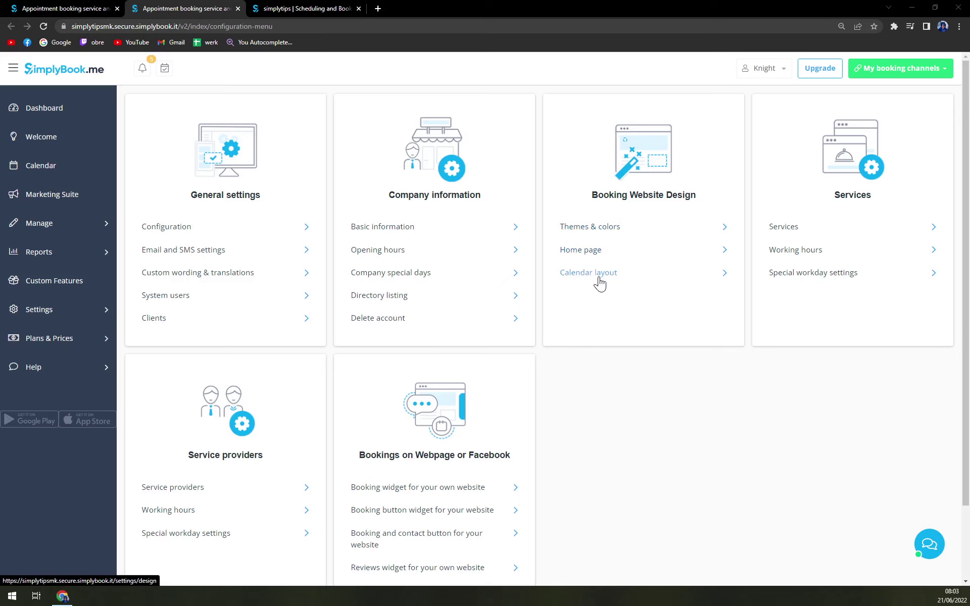
# Open Booking Website Design and keep the header showing both company name and logo.
pyautogui.click(591, 230)
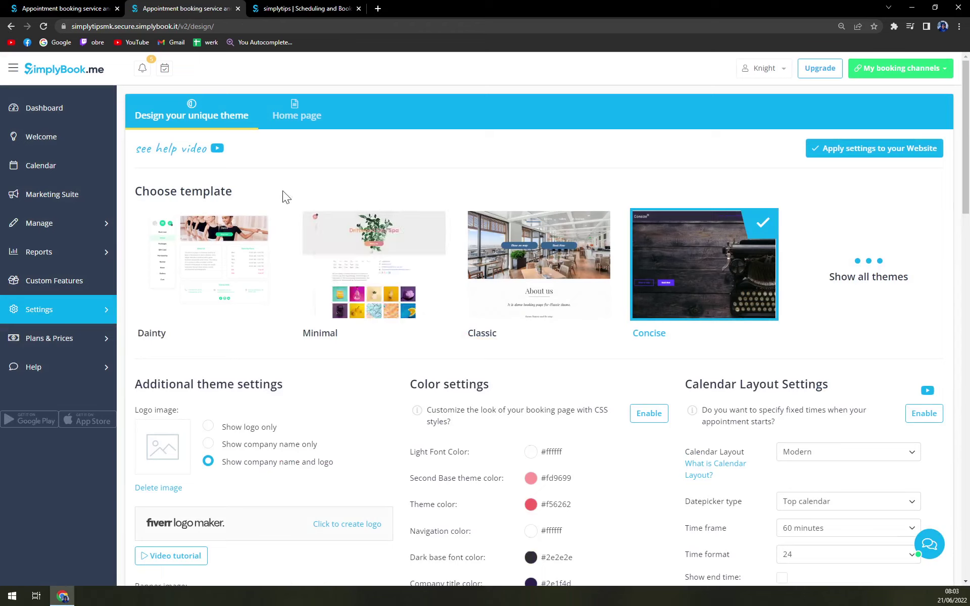
pyautogui.scroll(-3, 810, 280)
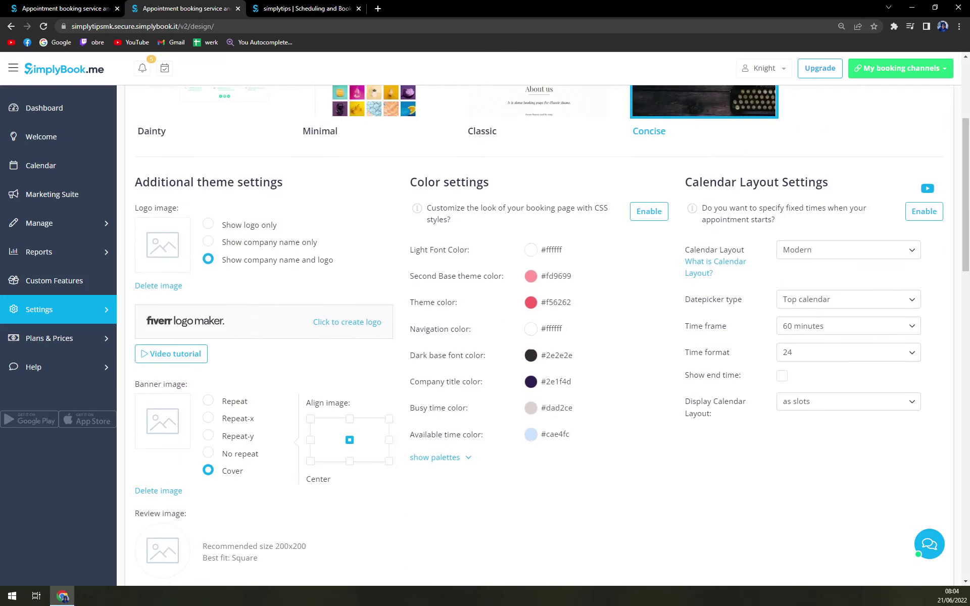
pyautogui.scroll(2, 545, 370)
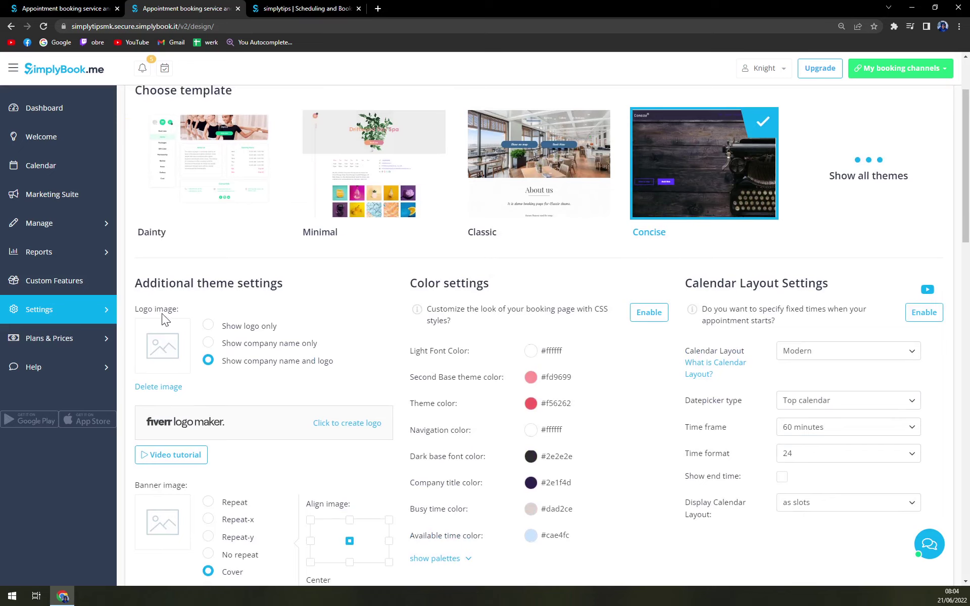
pyautogui.click(224, 327)
pyautogui.click(305, 364)
# Upload the geometric wolf image file from the computer as the logo.
pyautogui.click(165, 356)
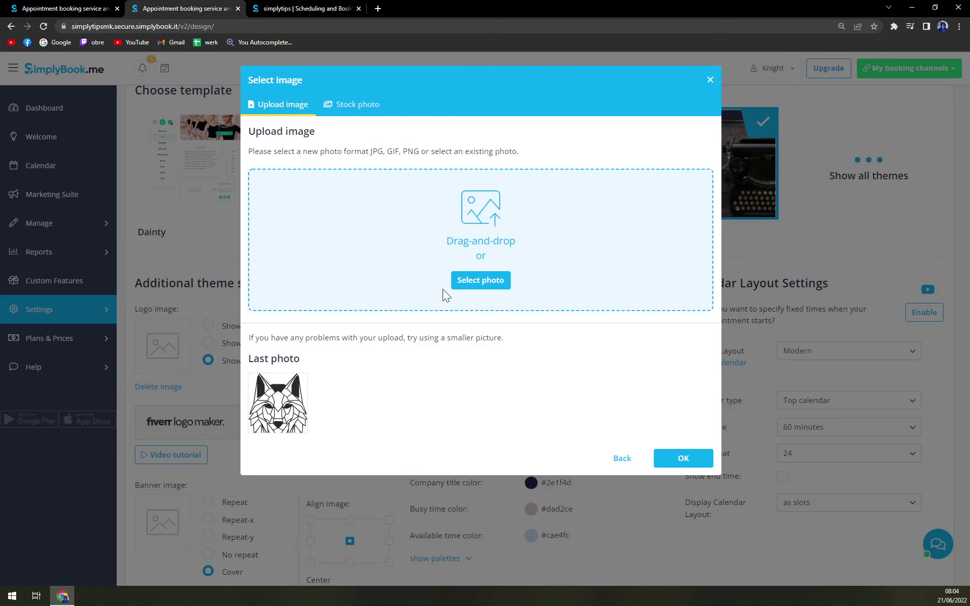
pyautogui.click(483, 282)
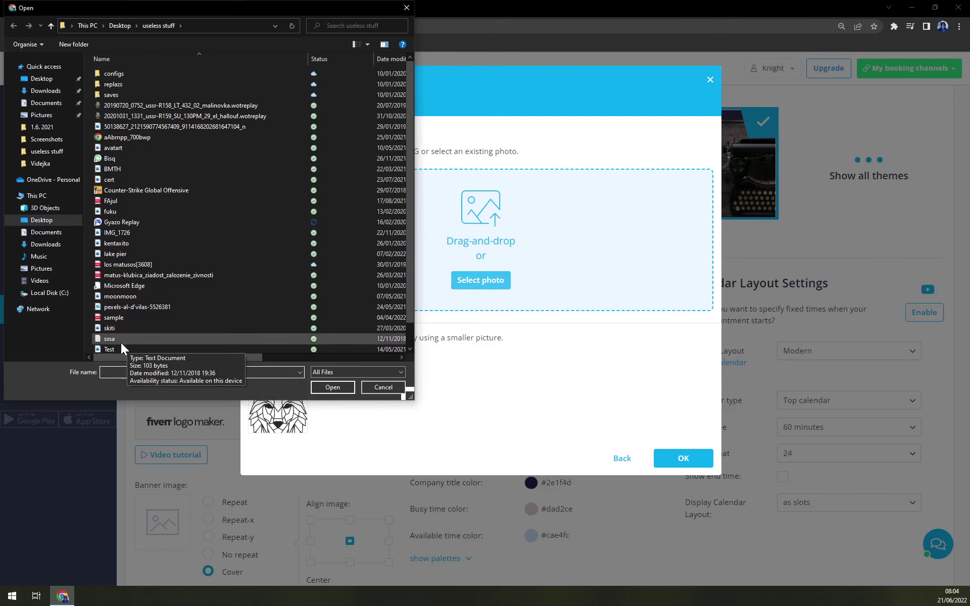
pyautogui.doubleClick(125, 297)
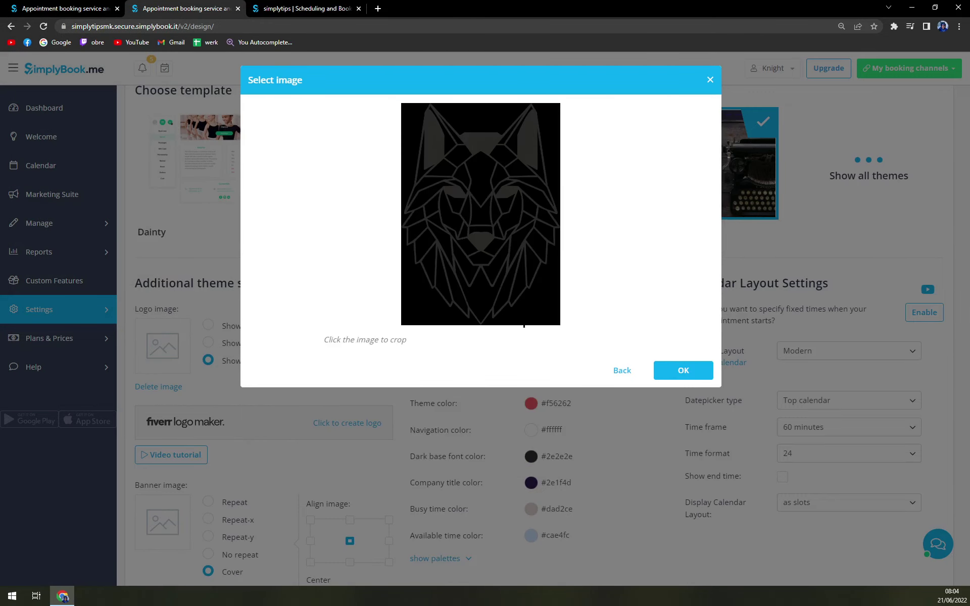
pyautogui.click(672, 376)
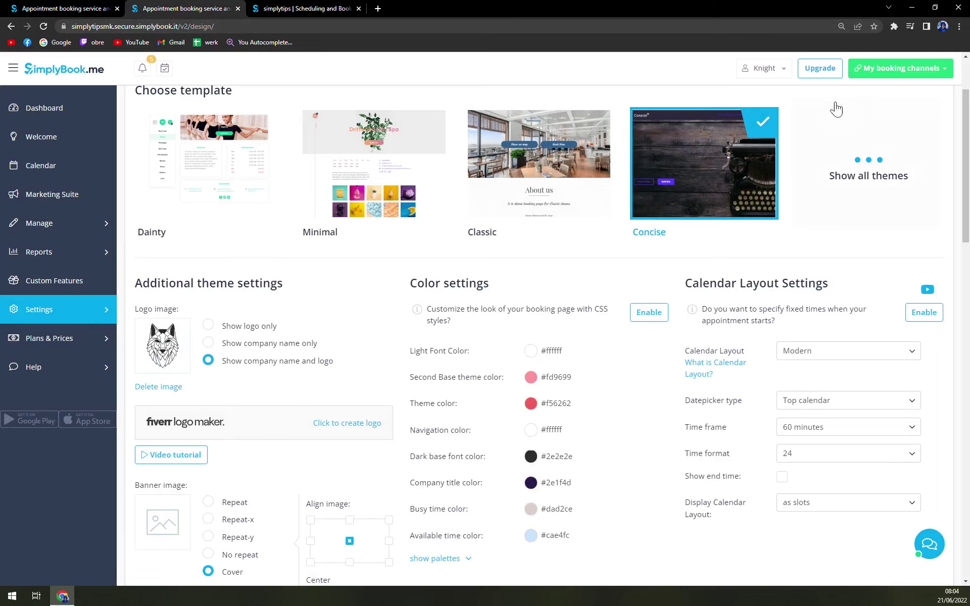
pyautogui.scroll(1, 797, 268)
pyautogui.scroll(-3, 366, 394)
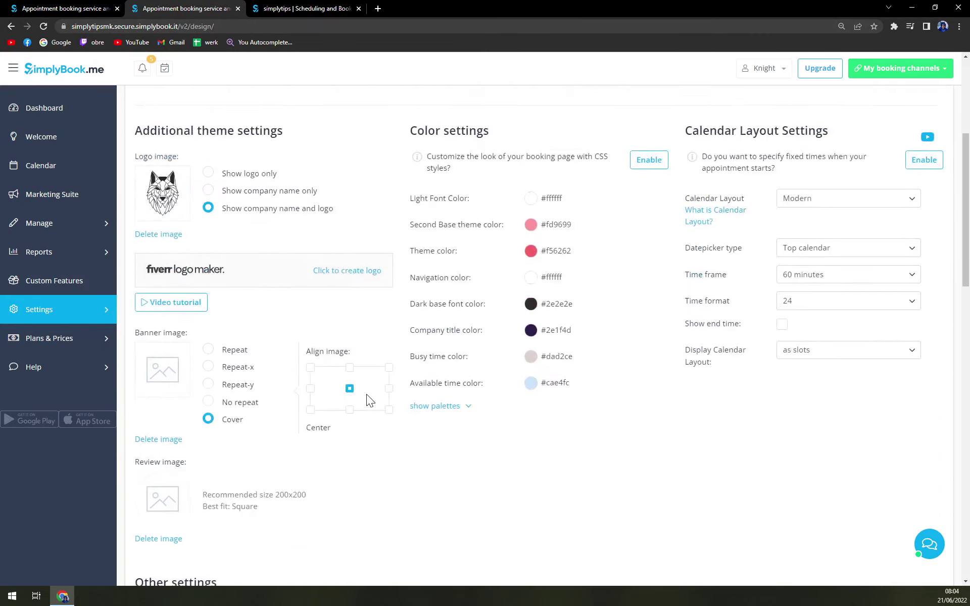
pyautogui.scroll(-3, 375, 392)
pyautogui.scroll(6, 386, 394)
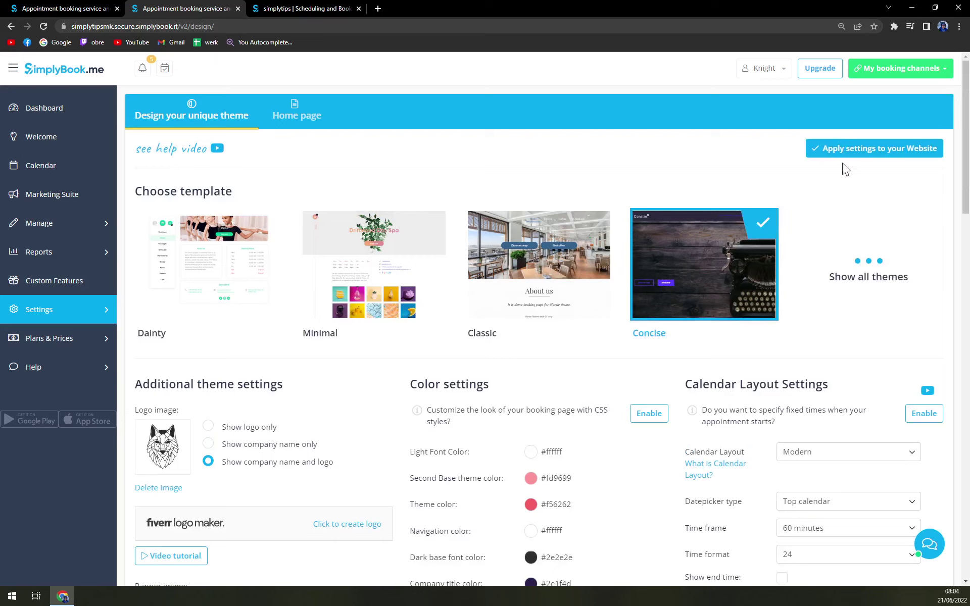
# Apply the design settings with the wolf logo and company name to the website.
pyautogui.click(850, 151)
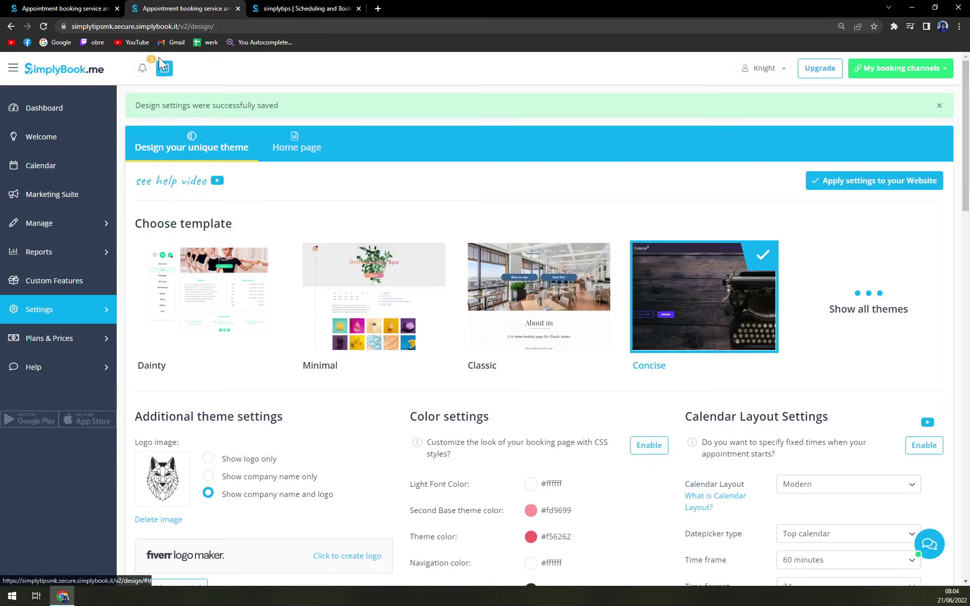
pyautogui.scroll(-4, 249, 141)
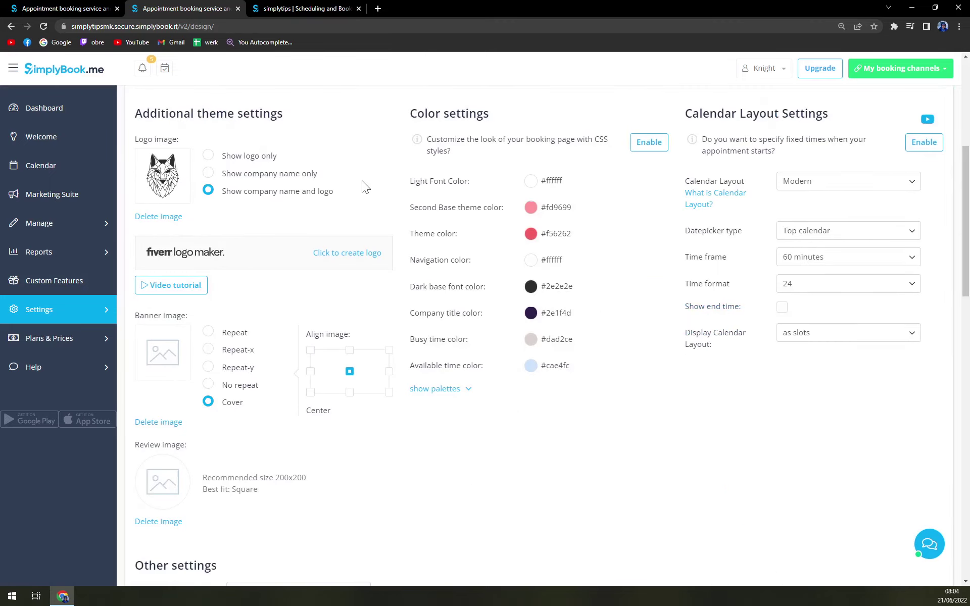
pyautogui.scroll(-1, 157, 339)
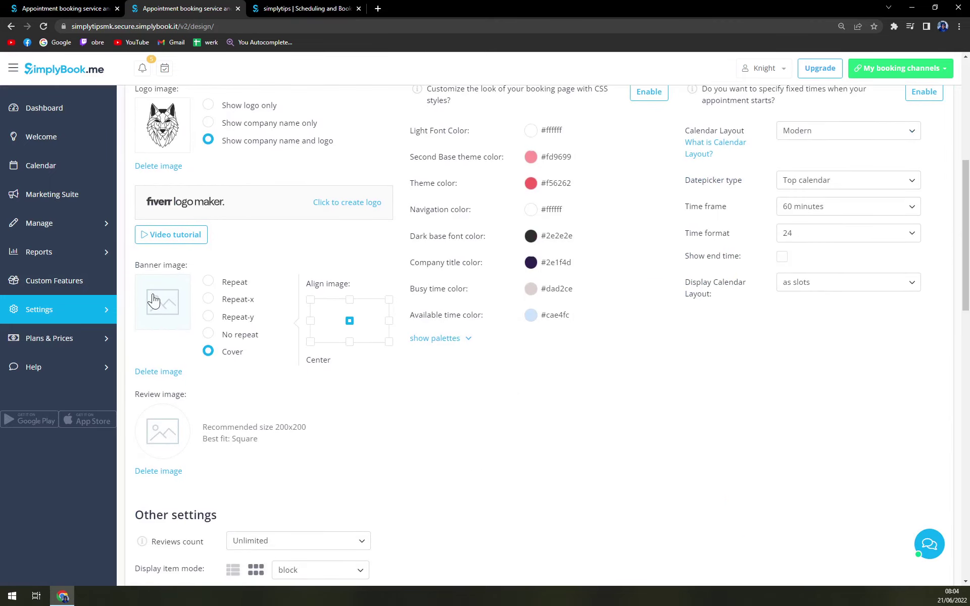
pyautogui.scroll(-2, 236, 333)
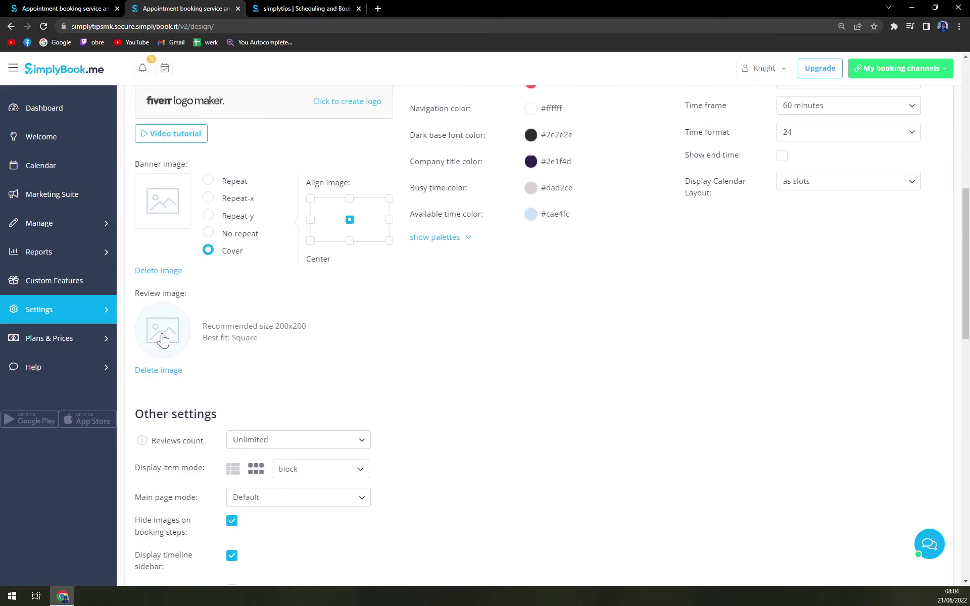
pyautogui.scroll(1, 227, 340)
pyautogui.scroll(1, 228, 340)
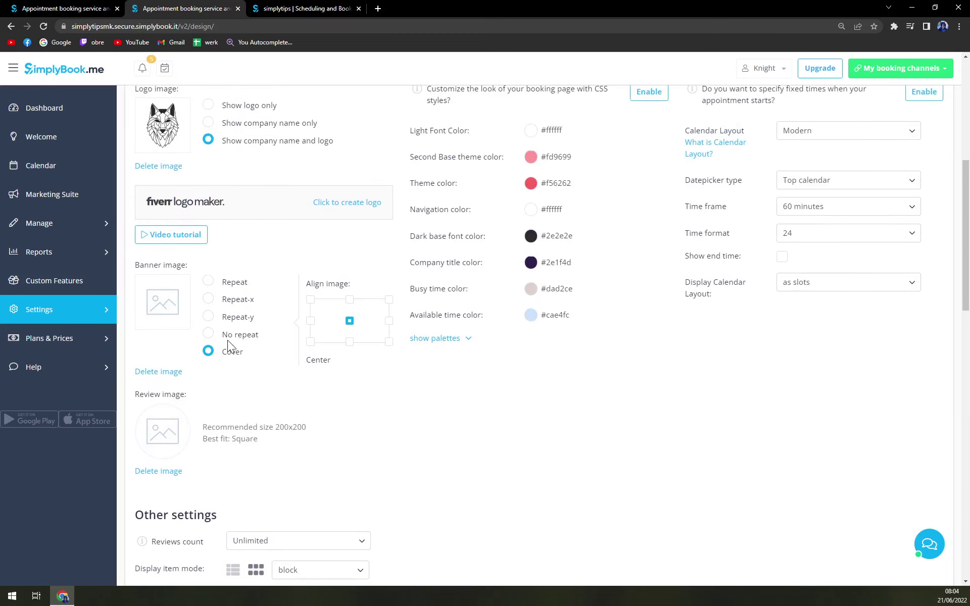
pyautogui.scroll(1, 227, 341)
pyautogui.scroll(1, 258, 288)
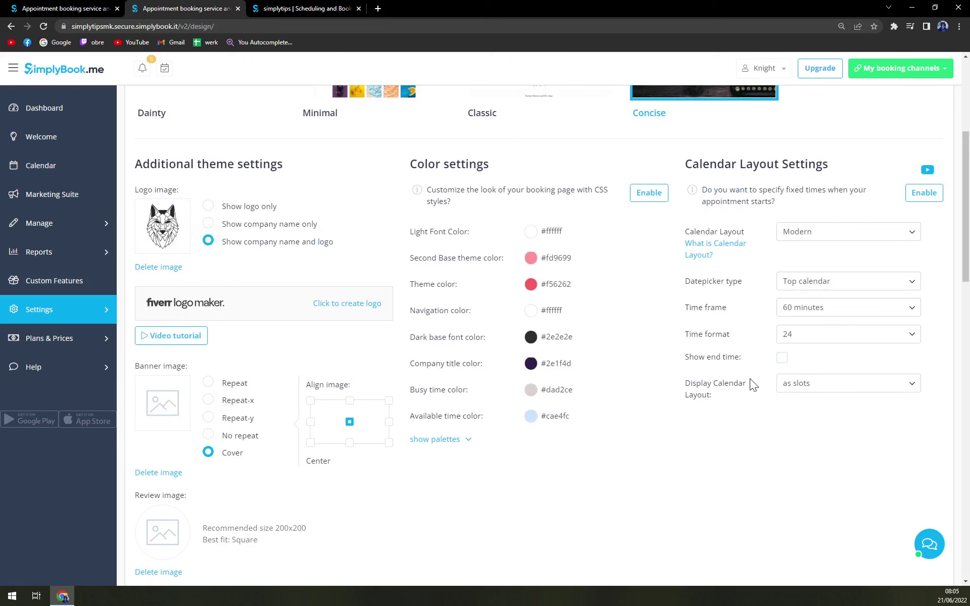
pyautogui.click(310, 8)
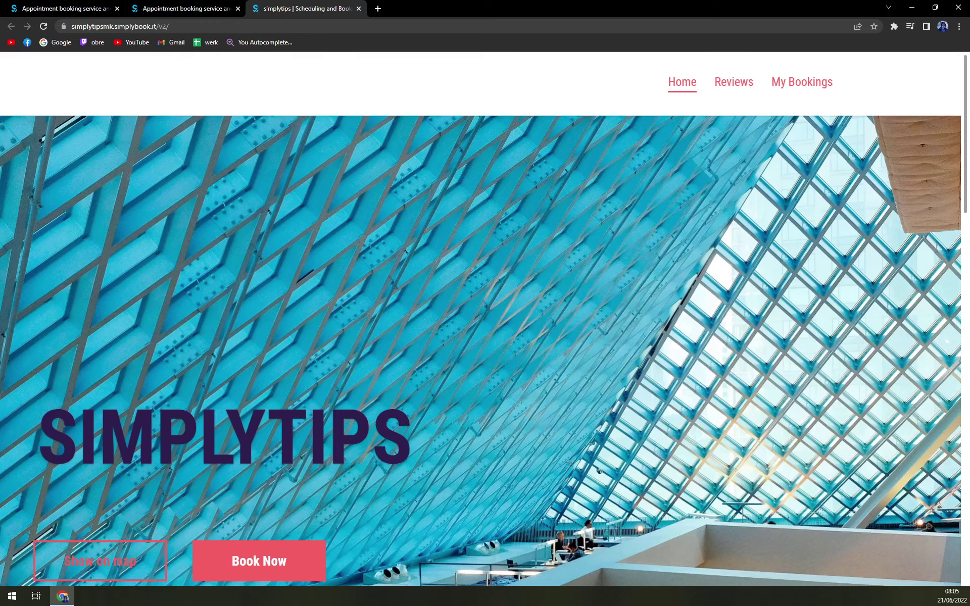
pyautogui.scroll(-1, 502, 367)
pyautogui.scroll(-3, 501, 366)
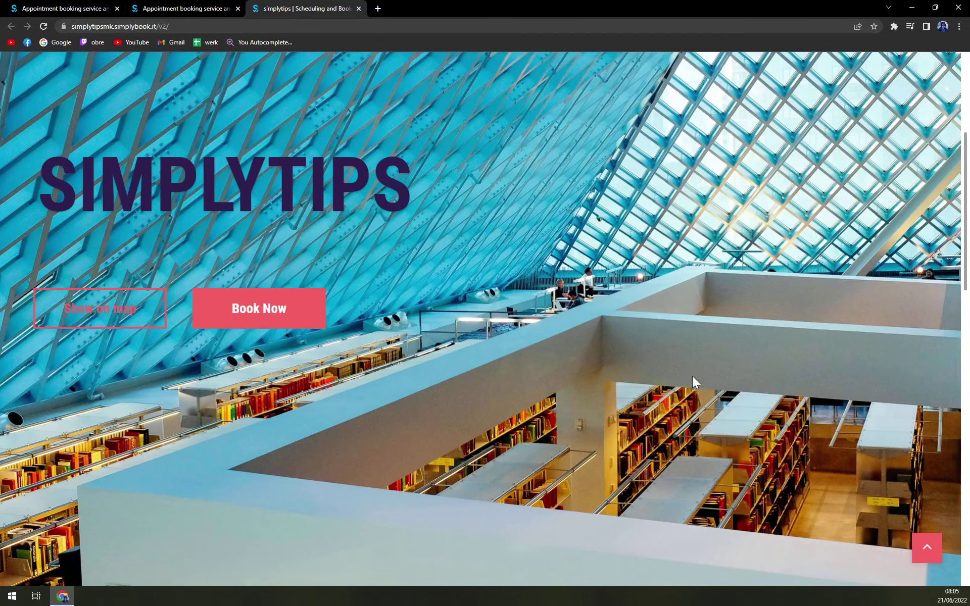
pyautogui.press('F5')
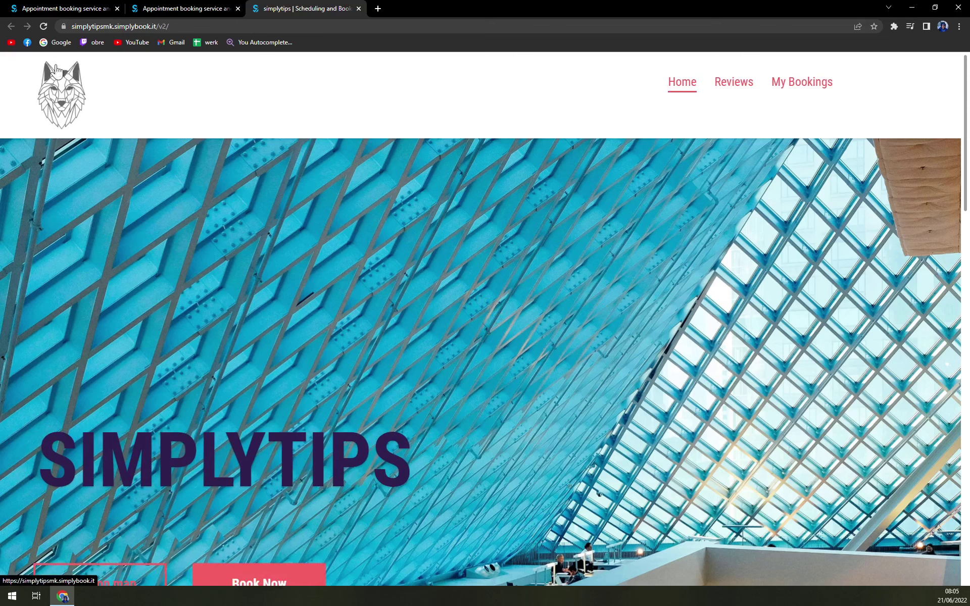
pyautogui.scroll(-5, 244, 253)
pyautogui.scroll(5, 281, 269)
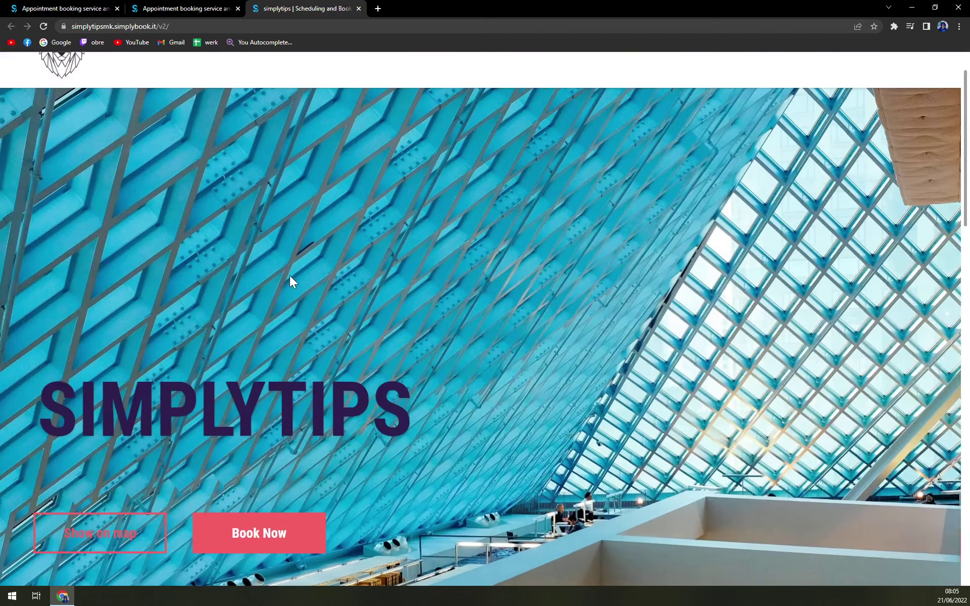
pyautogui.scroll(-8, 290, 279)
pyautogui.scroll(-5, 291, 278)
pyautogui.scroll(10, 303, 292)
pyautogui.scroll(4, 310, 298)
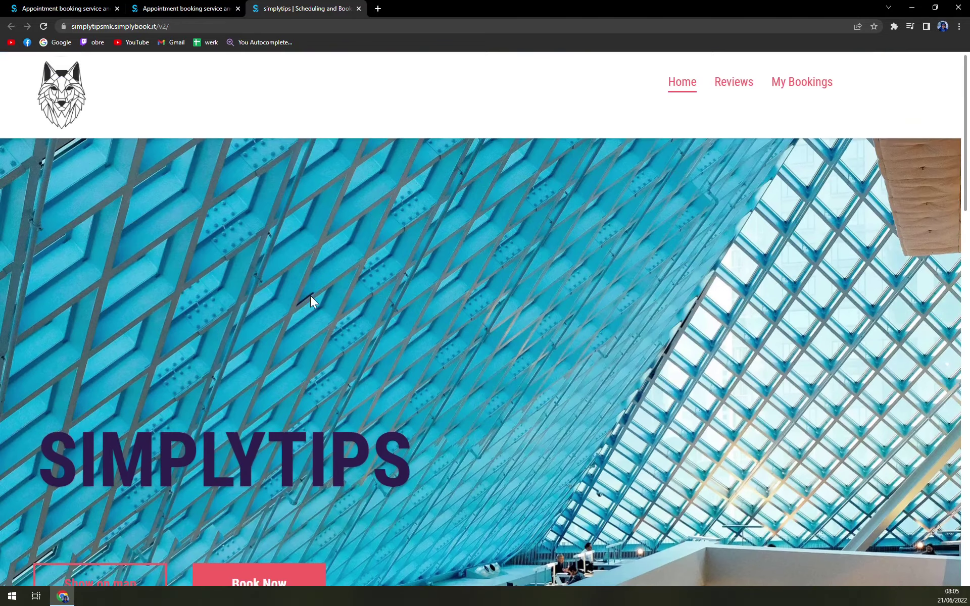
pyautogui.scroll(-5, 375, 390)
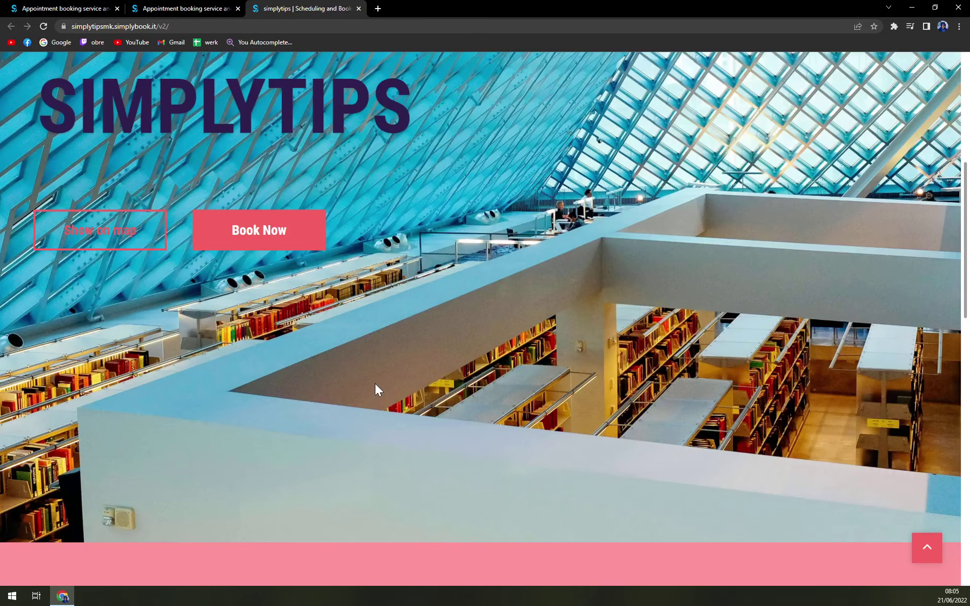
pyautogui.scroll(5, 374, 383)
pyautogui.scroll(-1, 385, 364)
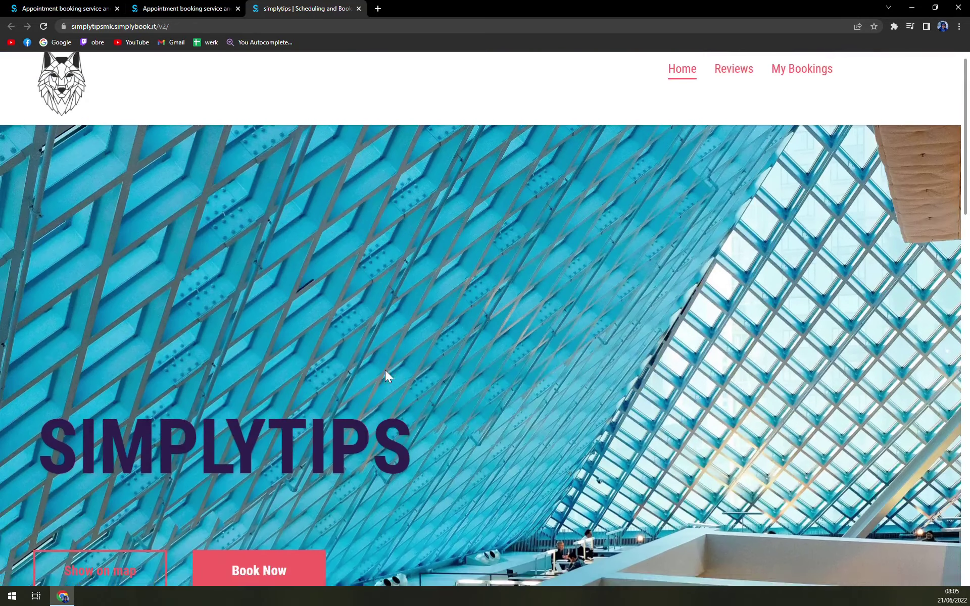
pyautogui.scroll(-4, 389, 362)
pyautogui.scroll(1, 388, 355)
pyautogui.scroll(4, 389, 357)
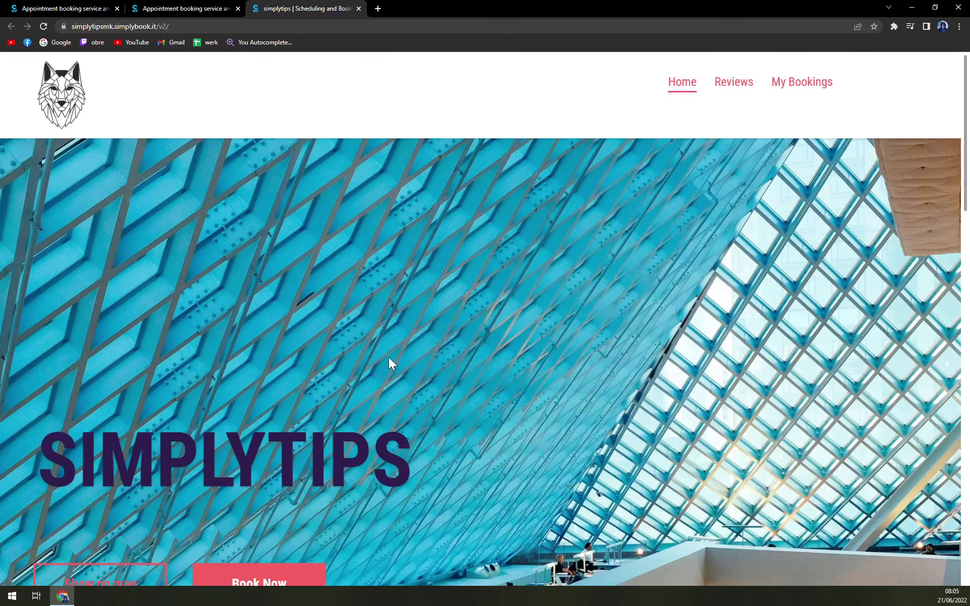
pyautogui.scroll(-1, 388, 356)
pyautogui.scroll(-6, 394, 357)
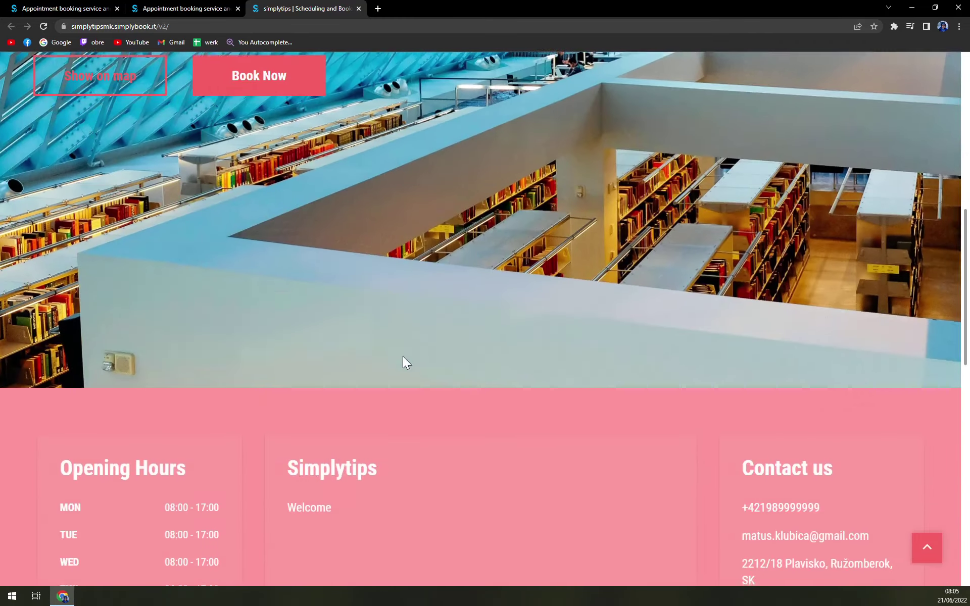
pyautogui.scroll(-4, 402, 357)
pyautogui.scroll(-4, 405, 362)
pyautogui.scroll(2, 406, 341)
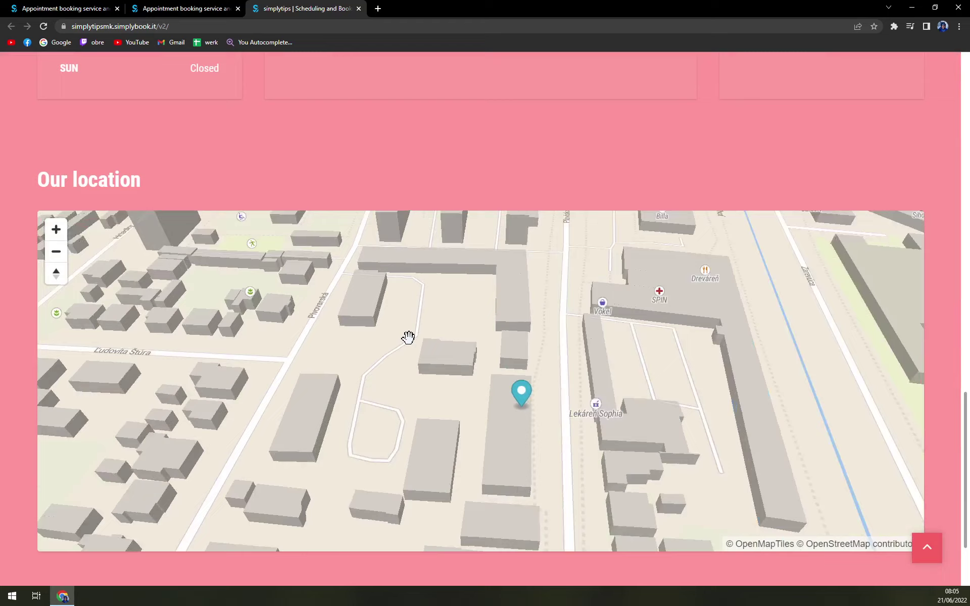
pyautogui.scroll(2, 405, 329)
pyautogui.scroll(-2, 403, 324)
pyautogui.scroll(-2, 404, 323)
pyautogui.scroll(-2, 946, 457)
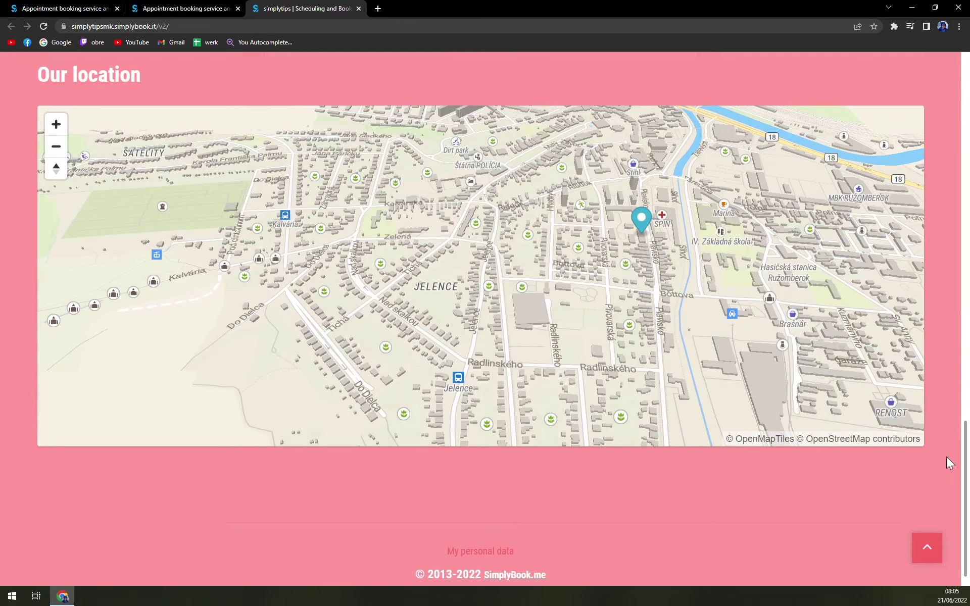
pyautogui.scroll(15, 455, 485)
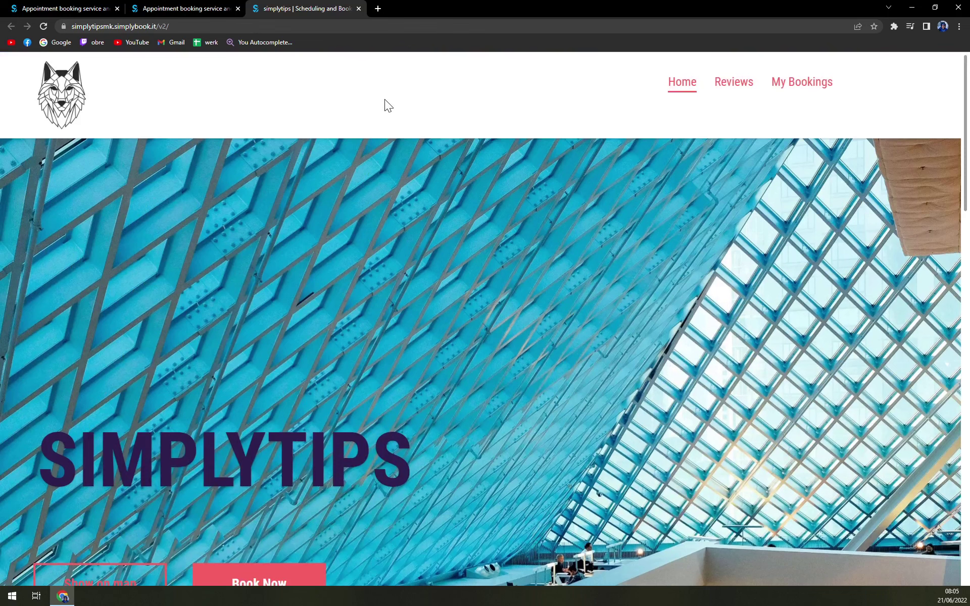
# Use the previously uploaded wolf picture as the banner image, then reload the live booking site.
pyautogui.click(178, 8)
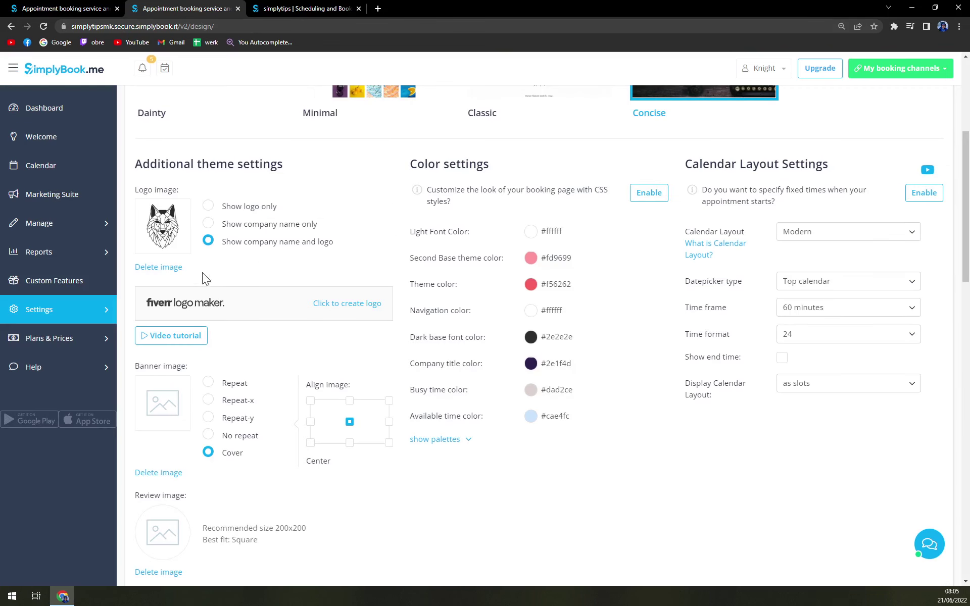
pyautogui.click(178, 419)
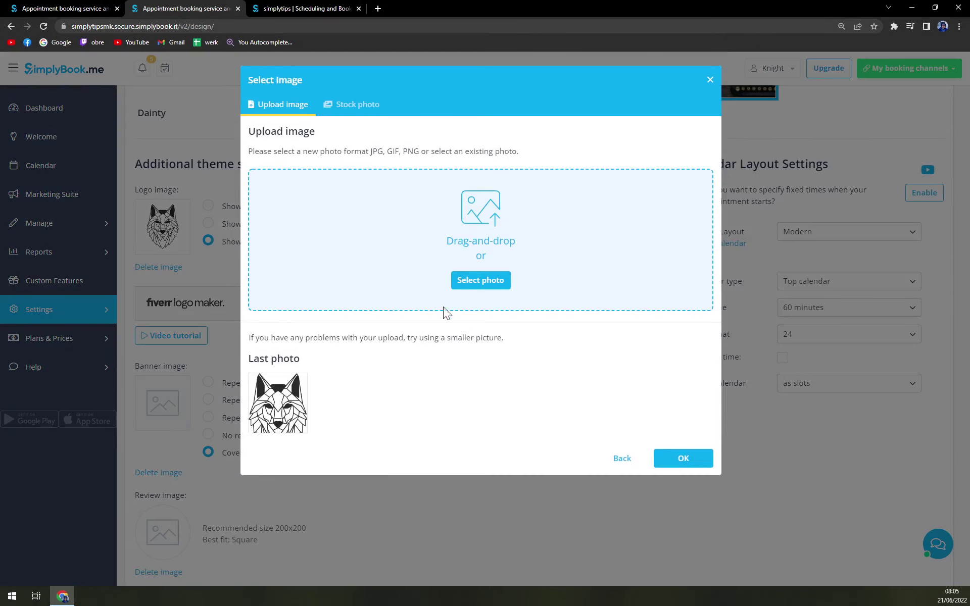
pyautogui.click(291, 426)
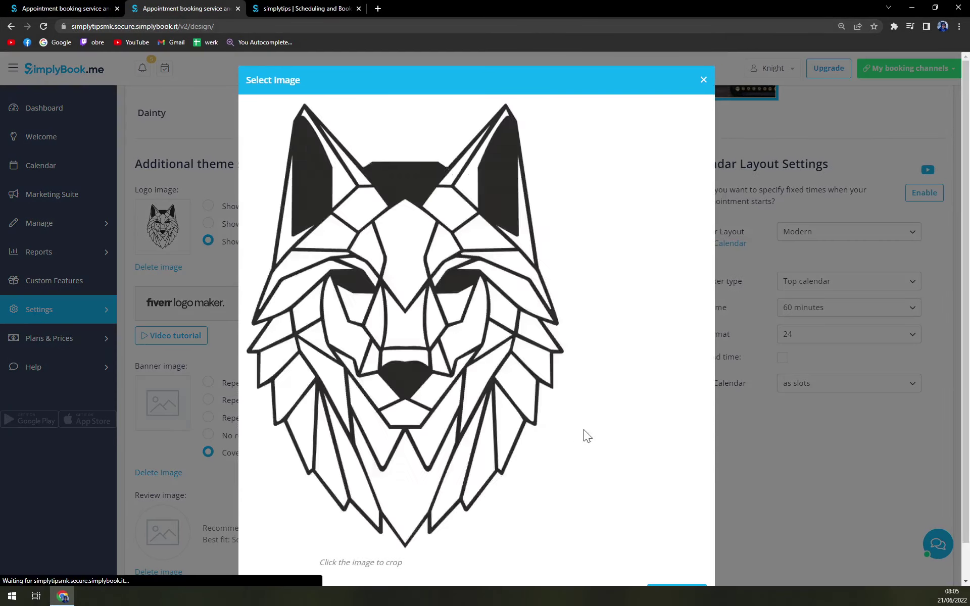
pyautogui.click(682, 371)
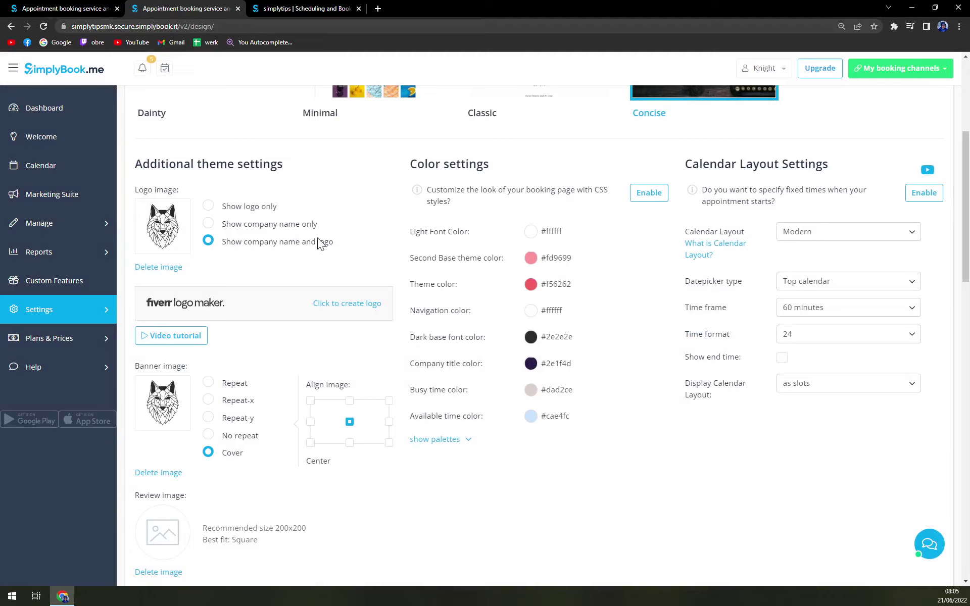
pyautogui.click(315, 7)
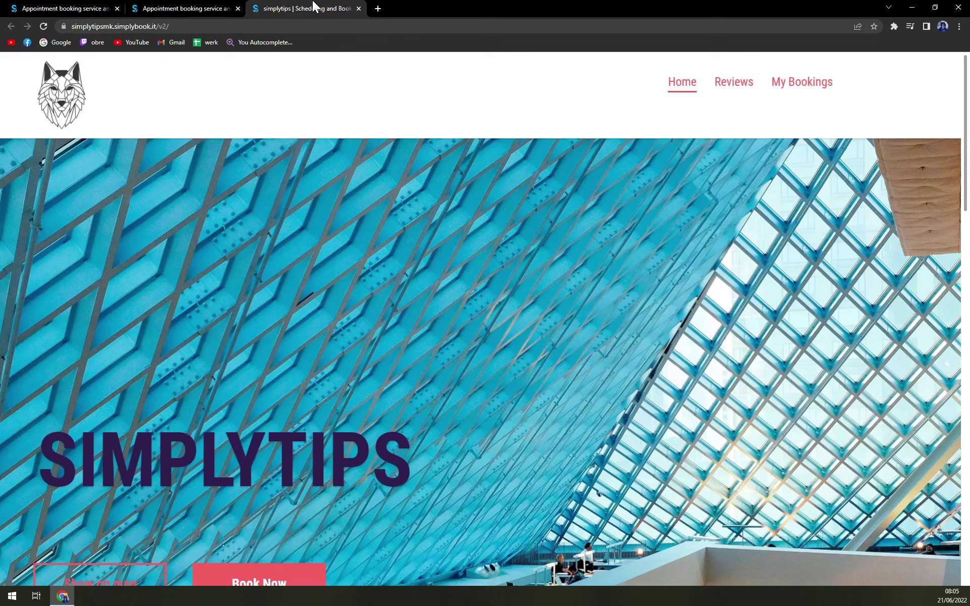
pyautogui.press('F5')
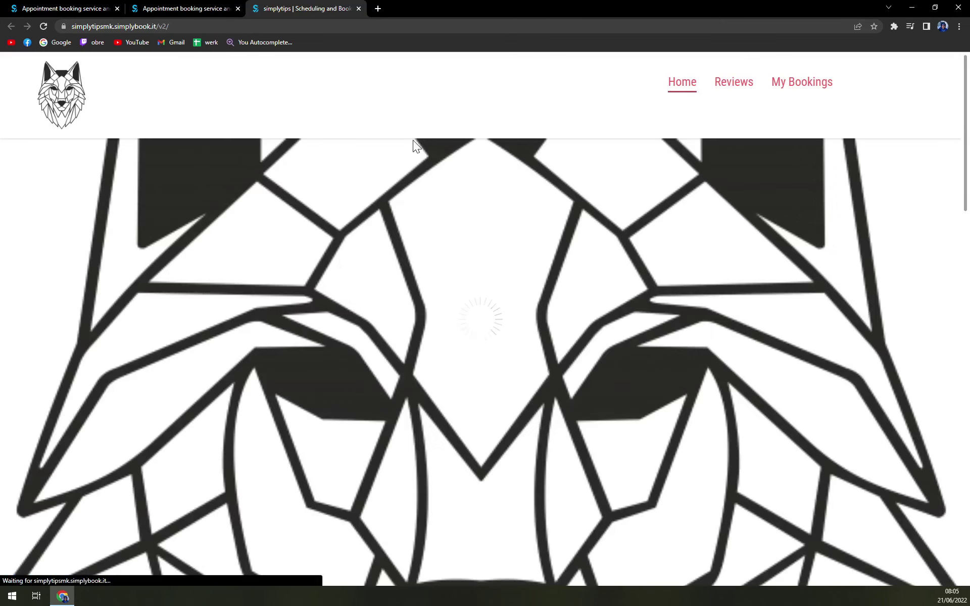
pyautogui.scroll(-3, 437, 242)
pyautogui.scroll(-3, 396, 276)
pyautogui.scroll(5, 396, 276)
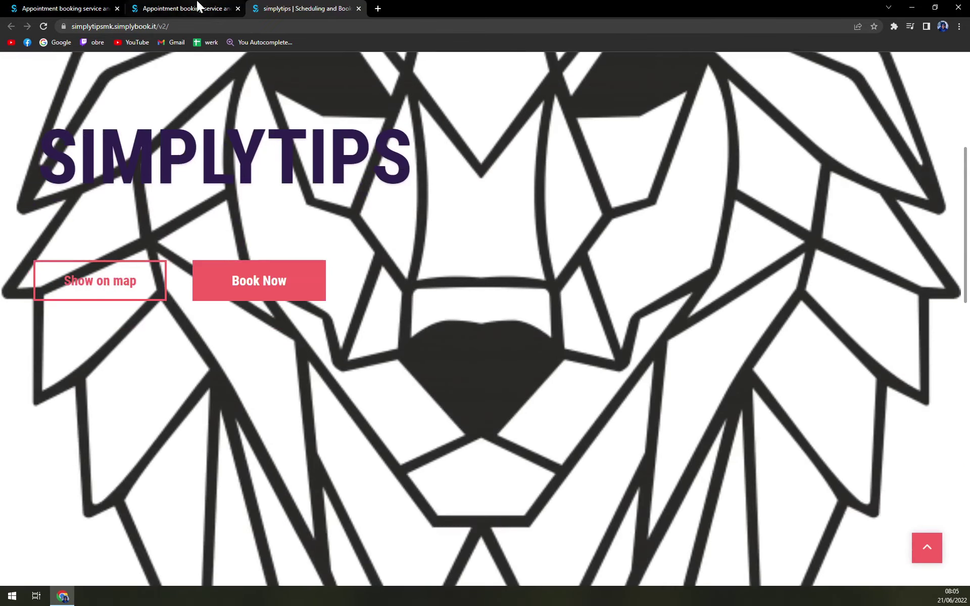
# Delete the wolf banner image and confirm, restoring the library photo behind SIMPLYTIPS.
pyautogui.click(194, 8)
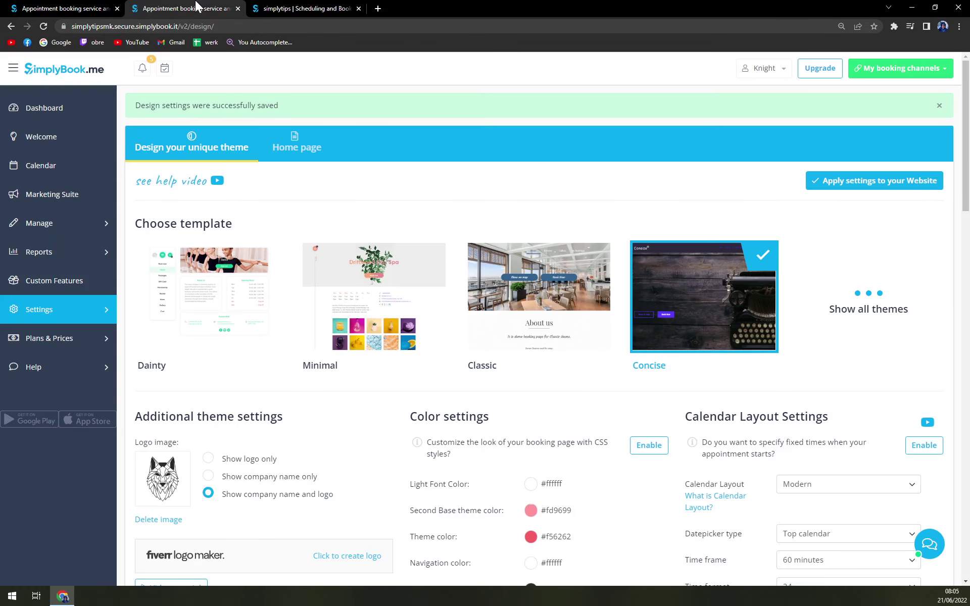
pyautogui.scroll(-5, 283, 354)
pyautogui.click(158, 371)
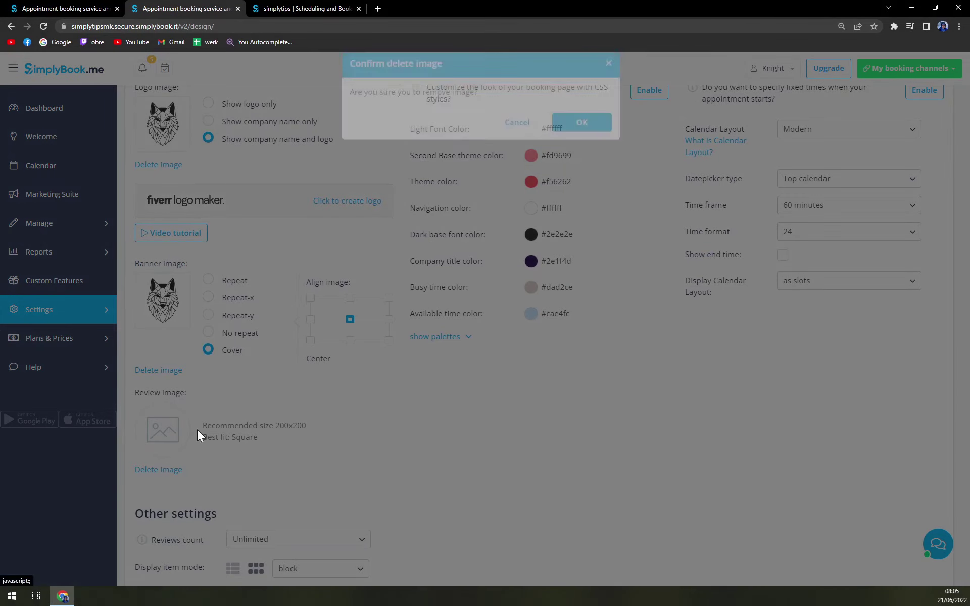
pyautogui.click(580, 139)
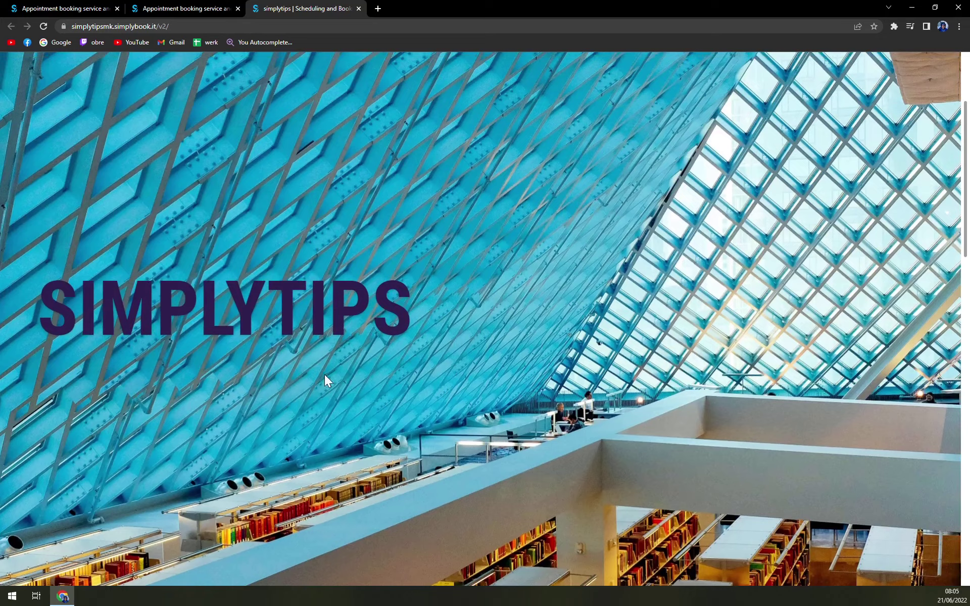
pyautogui.scroll(-5, 567, 478)
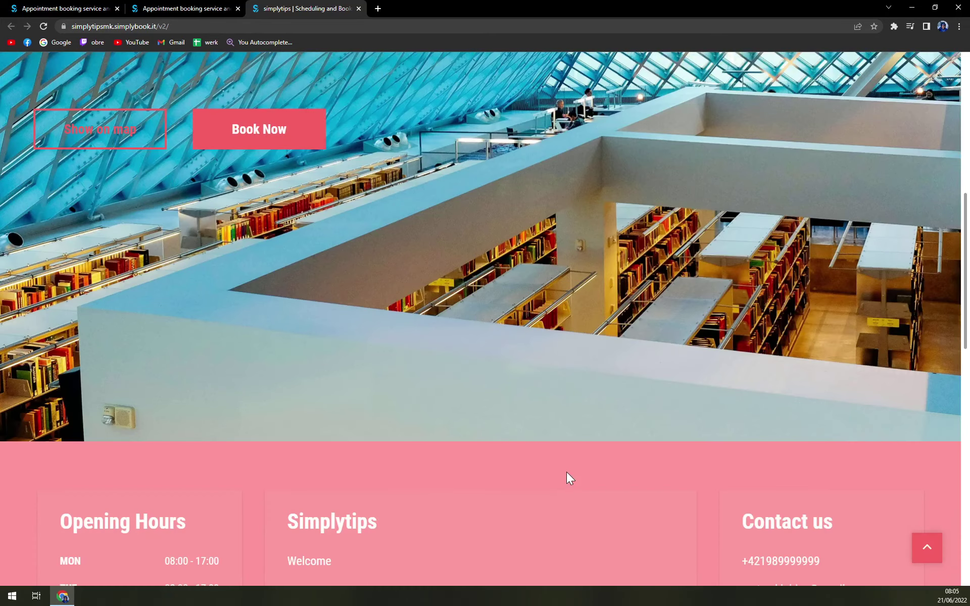
pyautogui.scroll(5, 566, 476)
pyautogui.click(203, 6)
pyautogui.scroll(-1, 280, 465)
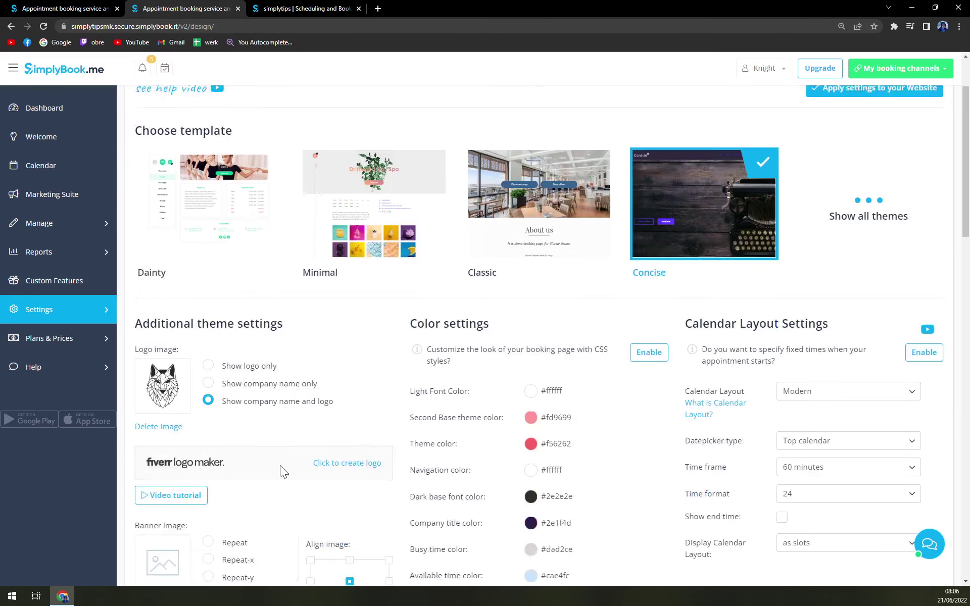
pyautogui.scroll(-4, 224, 360)
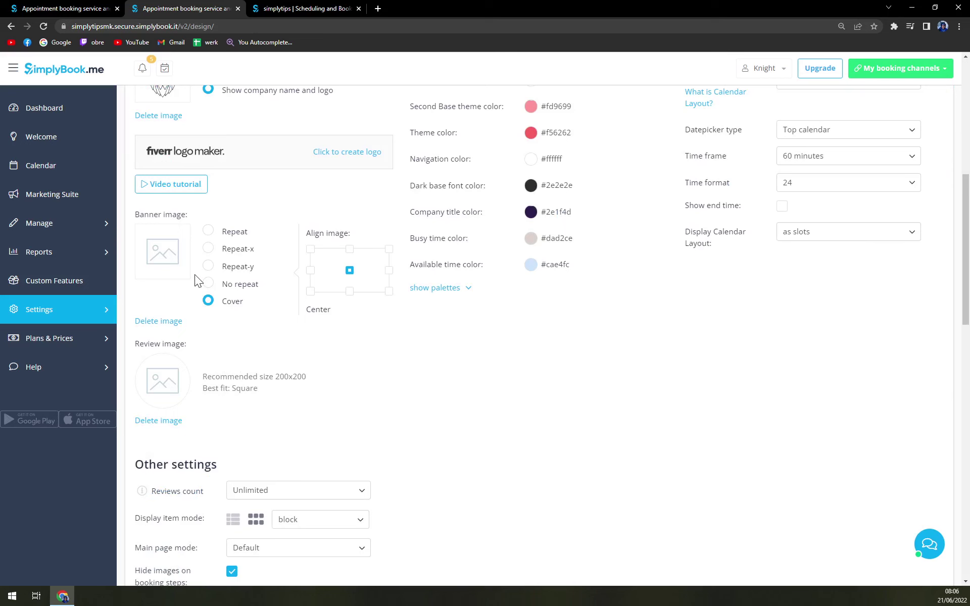
pyautogui.scroll(1, 263, 366)
pyautogui.scroll(3, 263, 366)
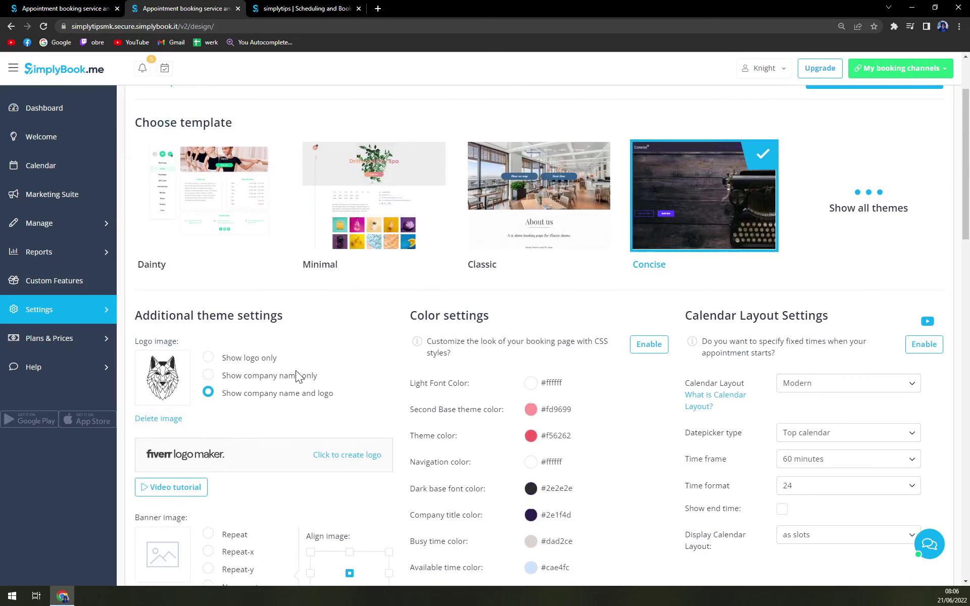